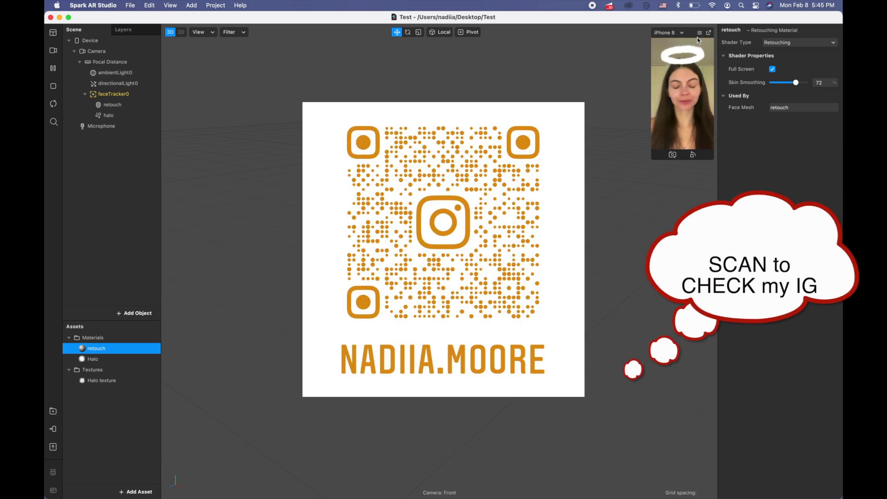
# Close the Test project window to return to the Create New start screen
pyautogui.click(51, 17)
pyautogui.moveTo(44, 207)
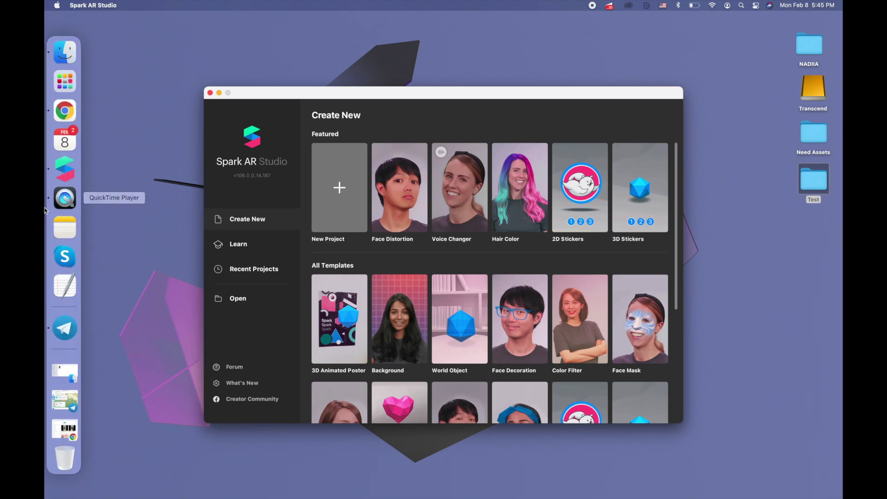
pyautogui.click(70, 430)
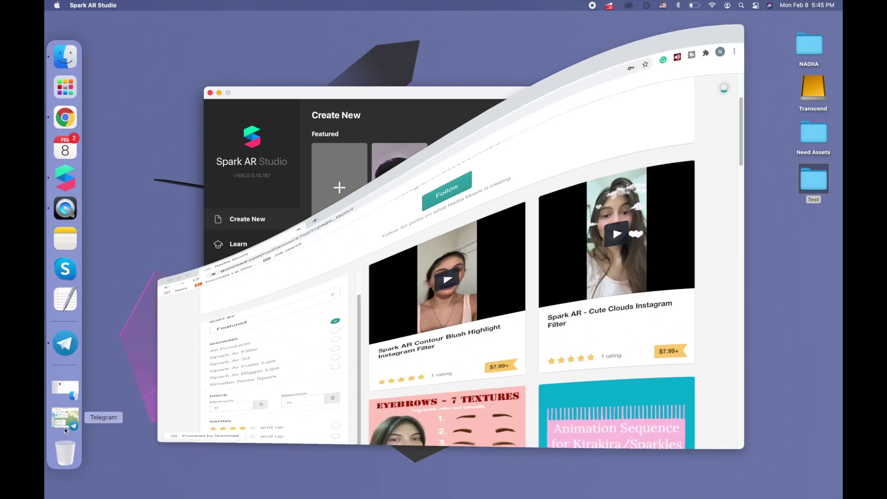
pyautogui.scroll(-10, 534, 250)
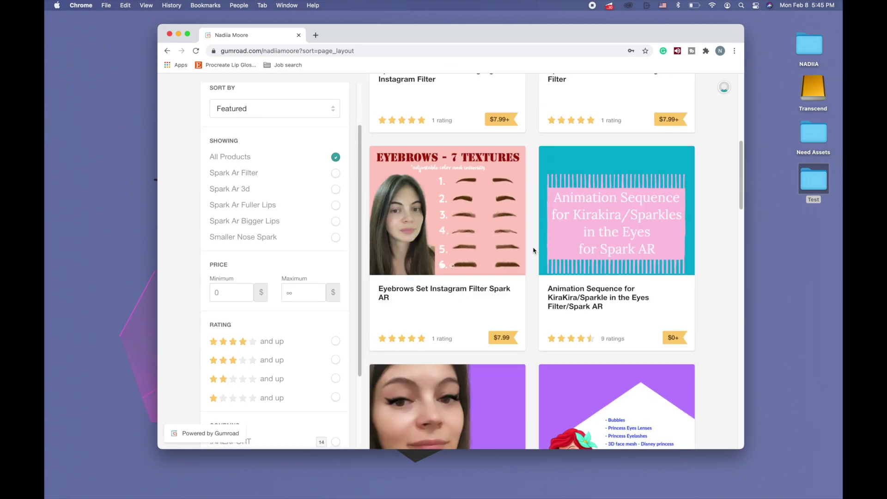
pyautogui.click(189, 34)
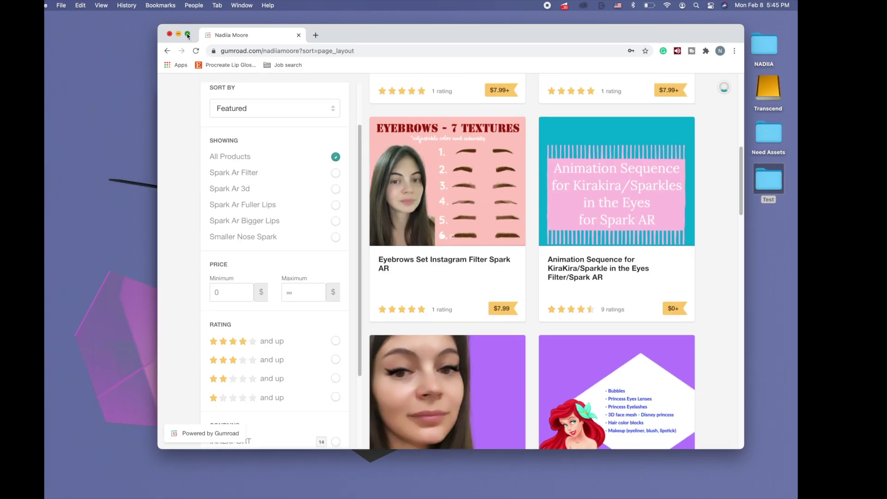
pyautogui.scroll(-13, 470, 210)
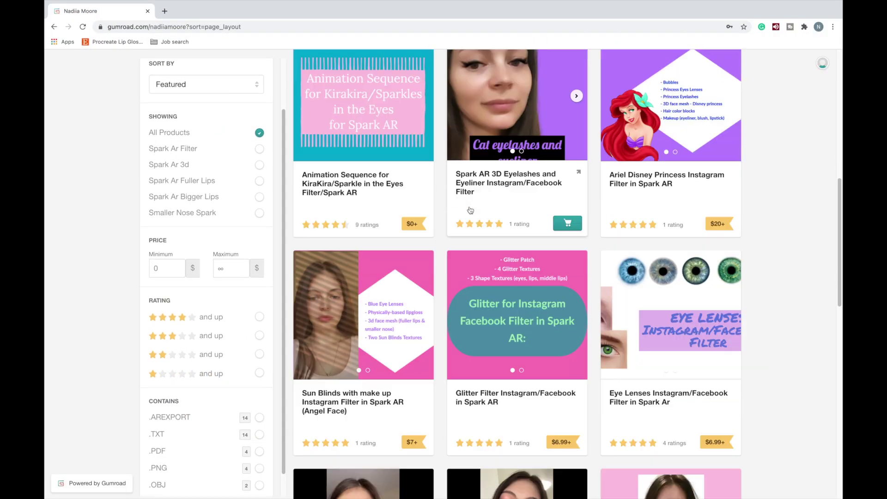
pyautogui.scroll(-2, 470, 210)
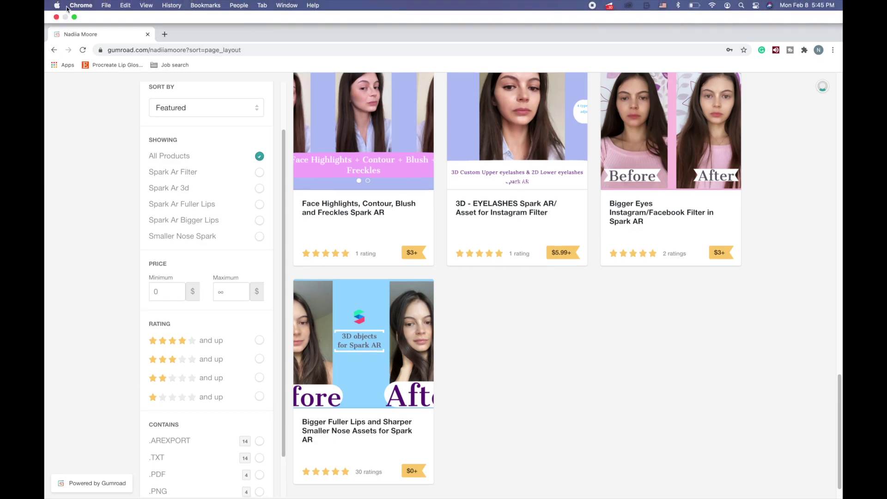
pyautogui.click(74, 18)
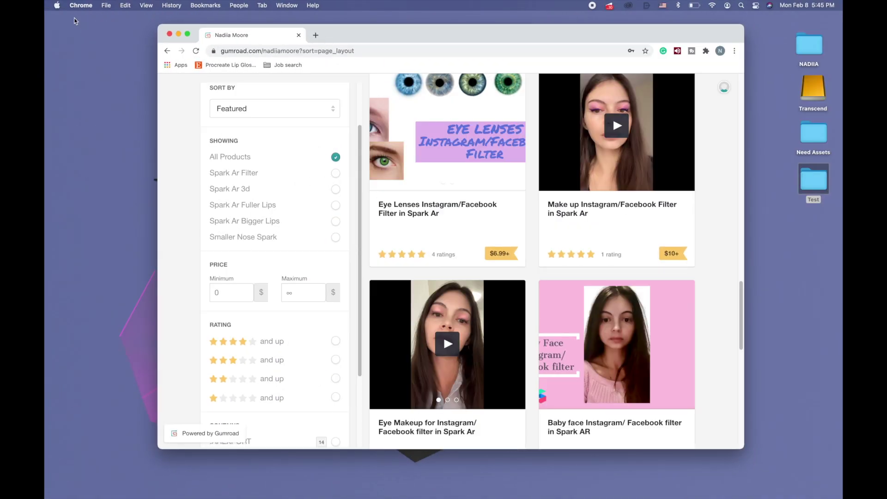
pyautogui.click(178, 34)
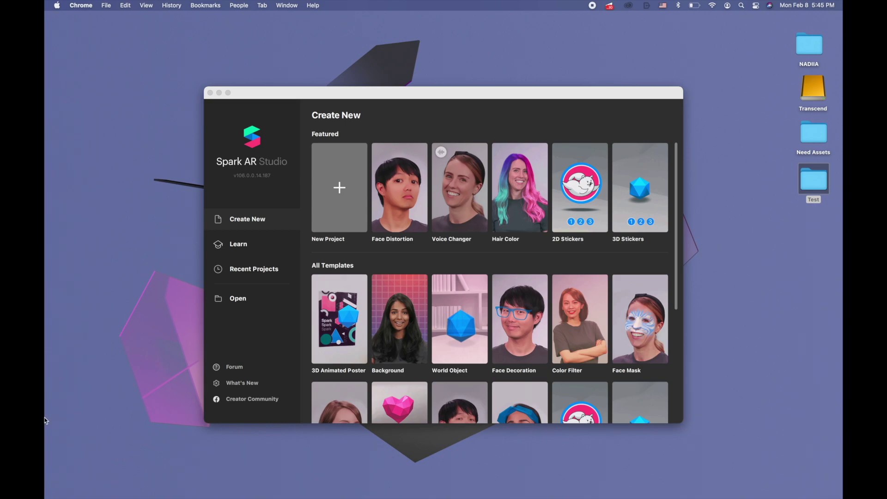
pyautogui.moveTo(47, 420)
pyautogui.click(68, 397)
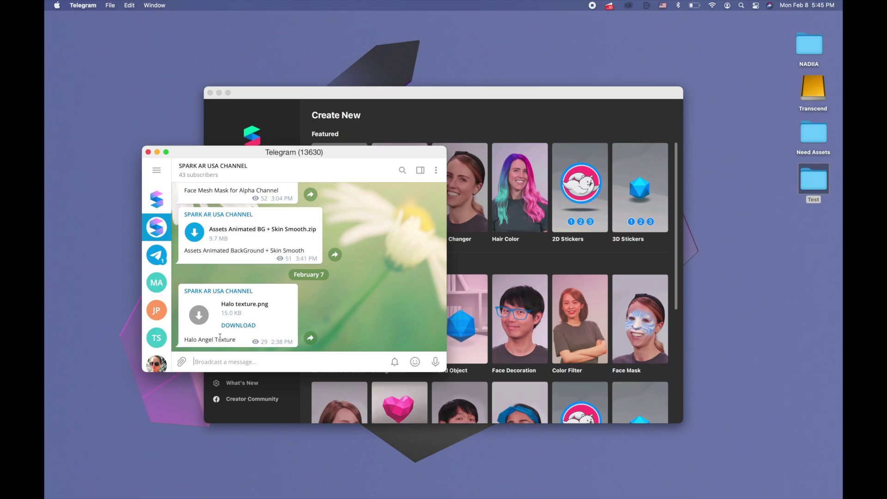
pyautogui.click(156, 152)
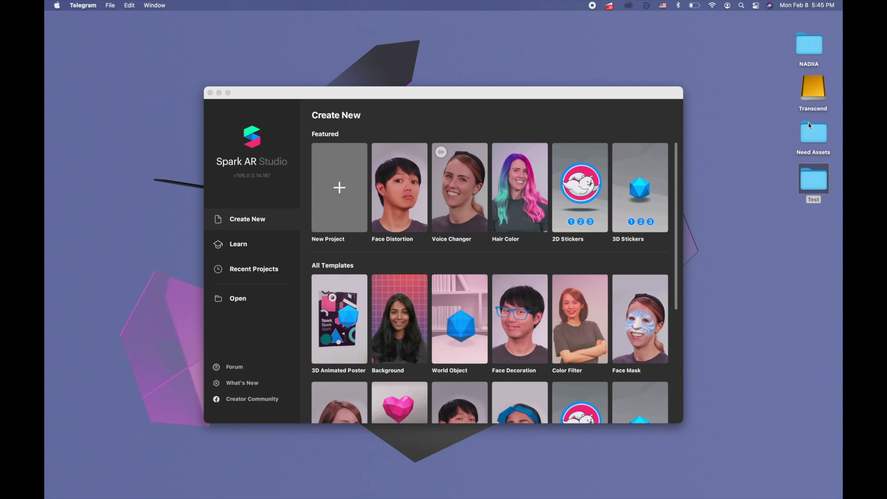
# Open the Need Assets folder beside Spark AR and start a new Blank Project
pyautogui.doubleClick(825, 126)
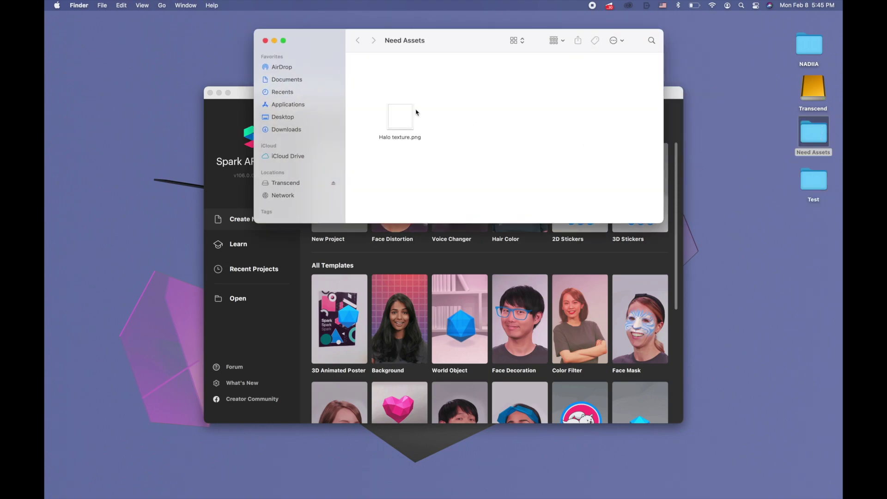
pyautogui.moveTo(389, 97); pyautogui.dragTo(389, 106)
pyautogui.moveTo(316, 46); pyautogui.dragTo(633, 132)
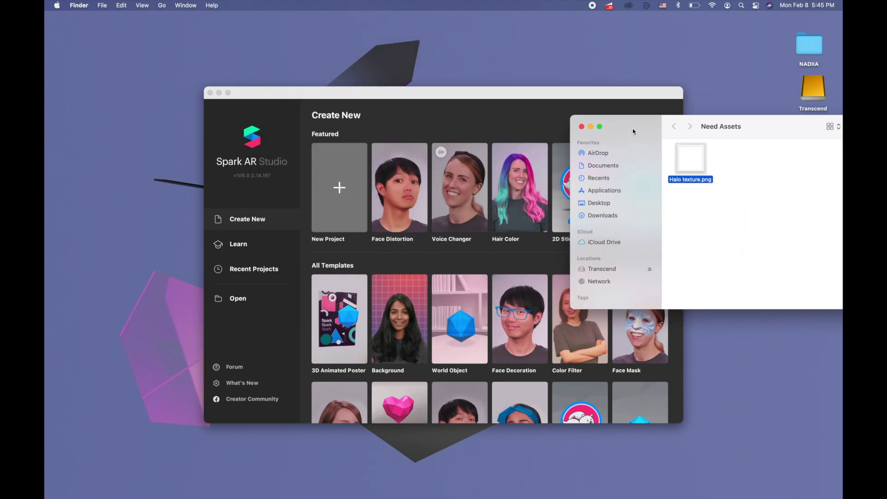
pyautogui.click(339, 188)
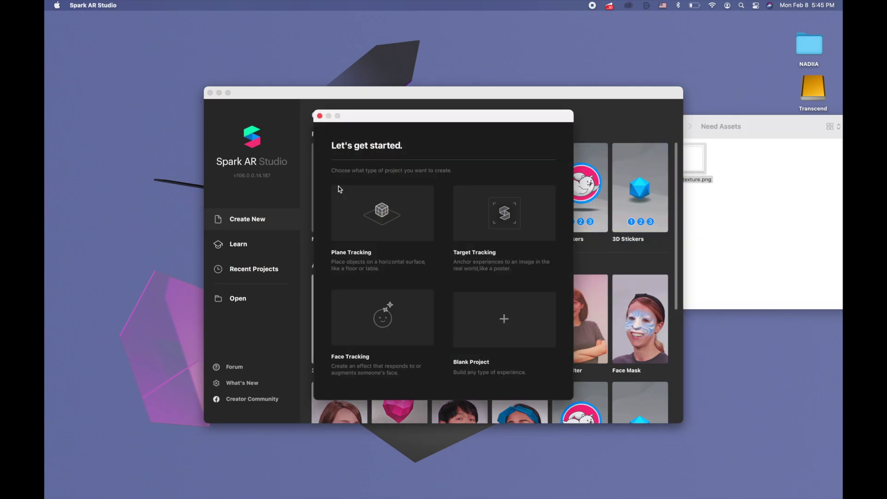
pyautogui.click(481, 323)
# Import Halo texture.png into the project's Assets panel and maximize the project window
pyautogui.click(776, 221)
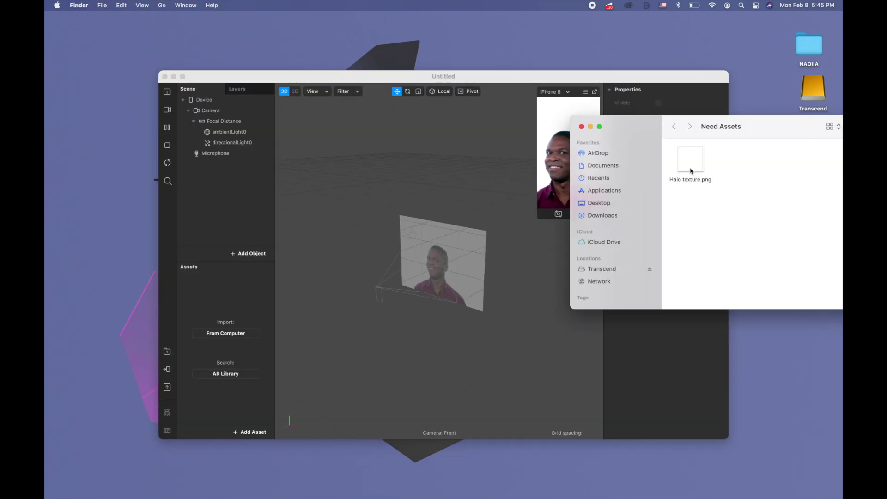
pyautogui.moveTo(691, 159); pyautogui.dragTo(219, 293)
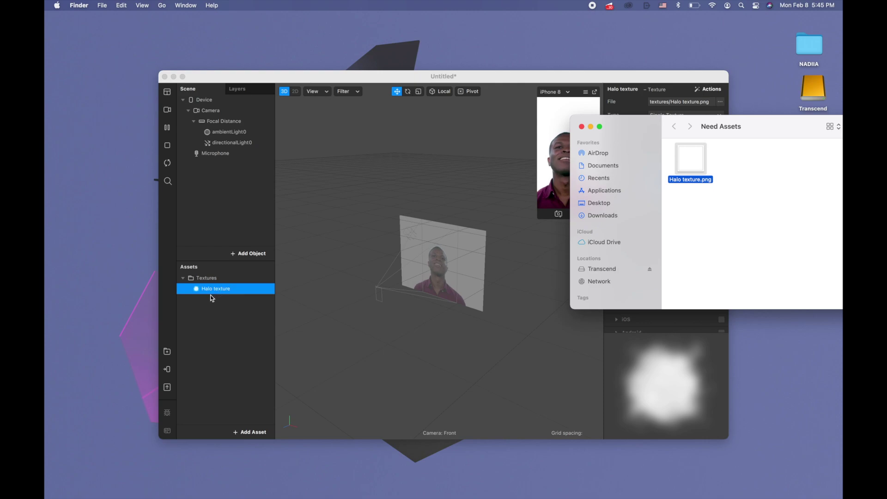
pyautogui.click(590, 127)
pyautogui.click(182, 76)
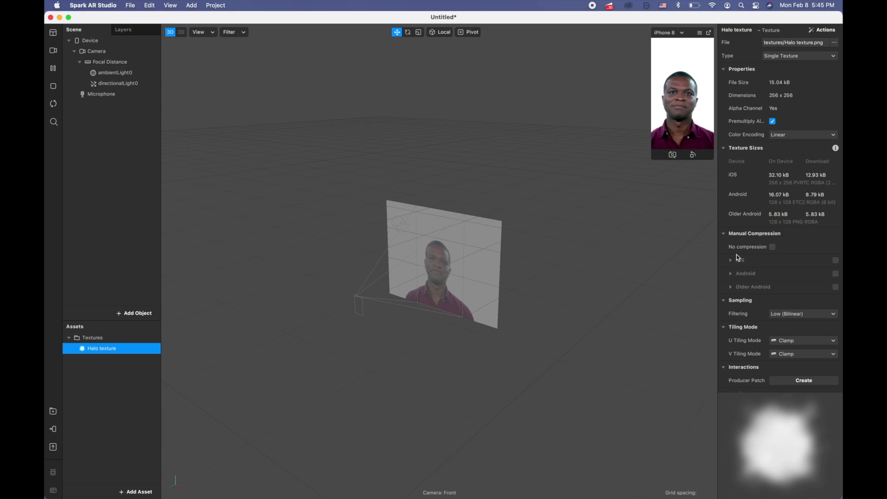
# Set Halo texture to No compression and add a Face Mesh object
pyautogui.click(774, 247)
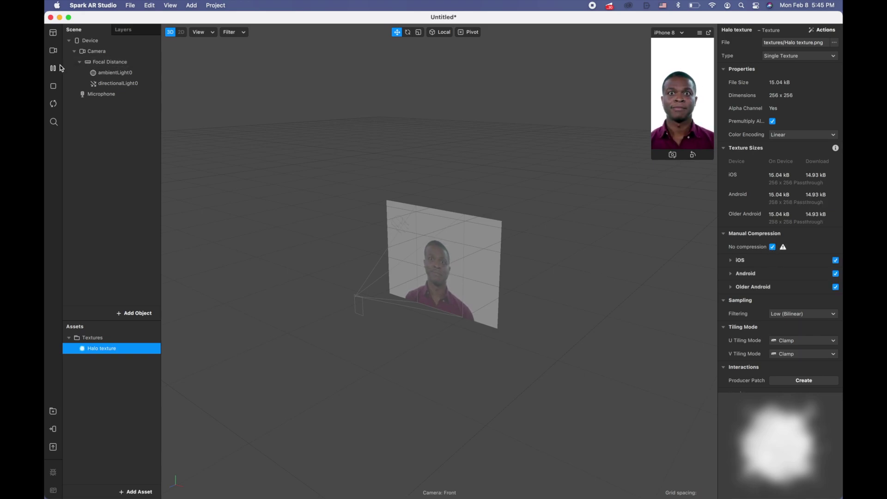
pyautogui.click(139, 316)
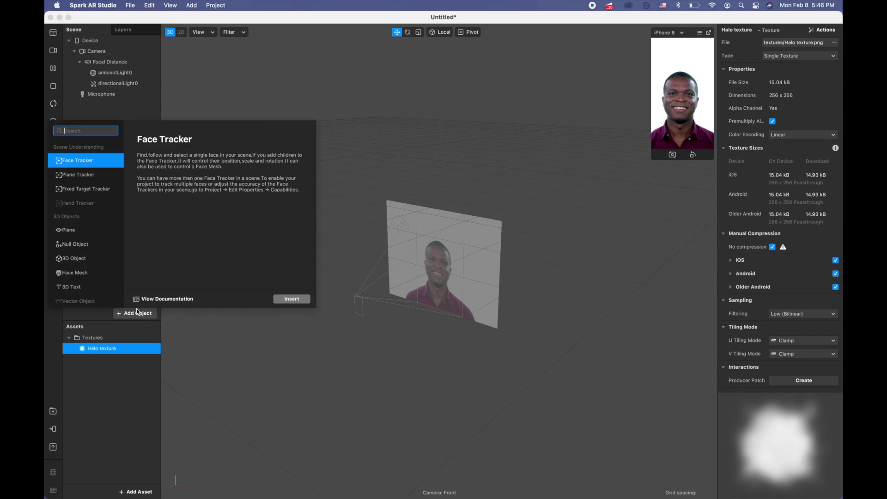
pyautogui.doubleClick(86, 274)
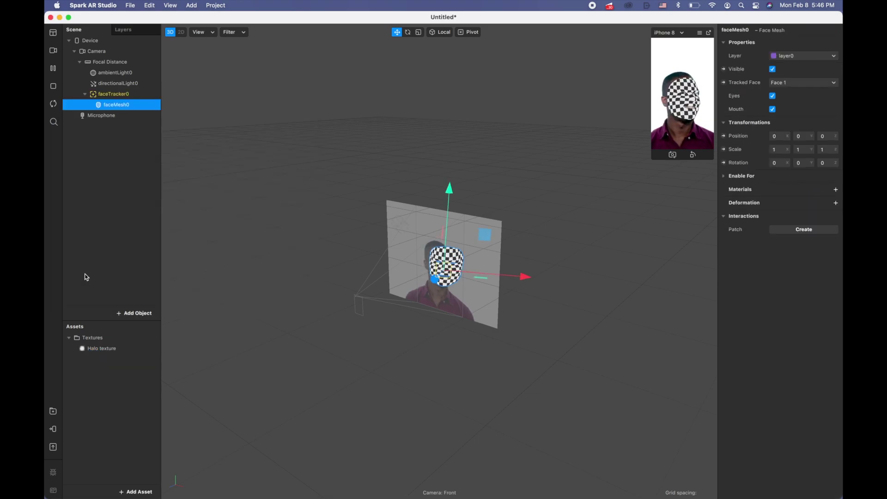
# Give the face mesh a new material0 using the Retouching shader
pyautogui.click(836, 190)
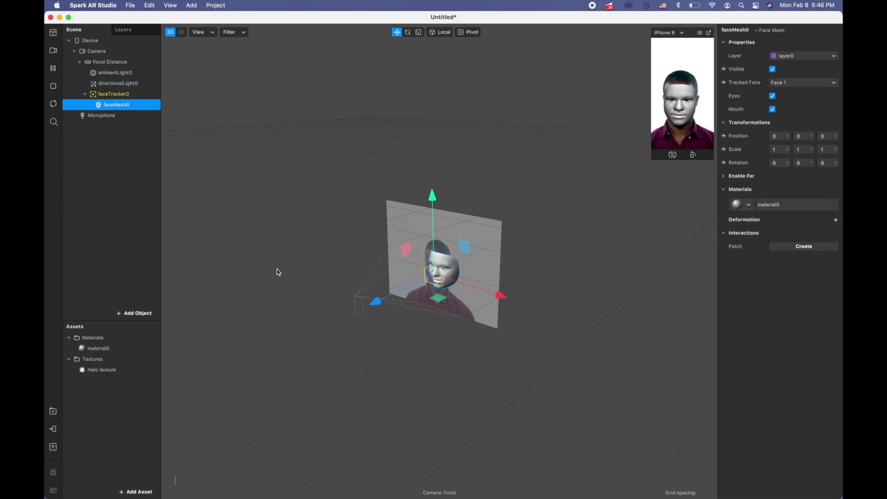
pyautogui.click(112, 348)
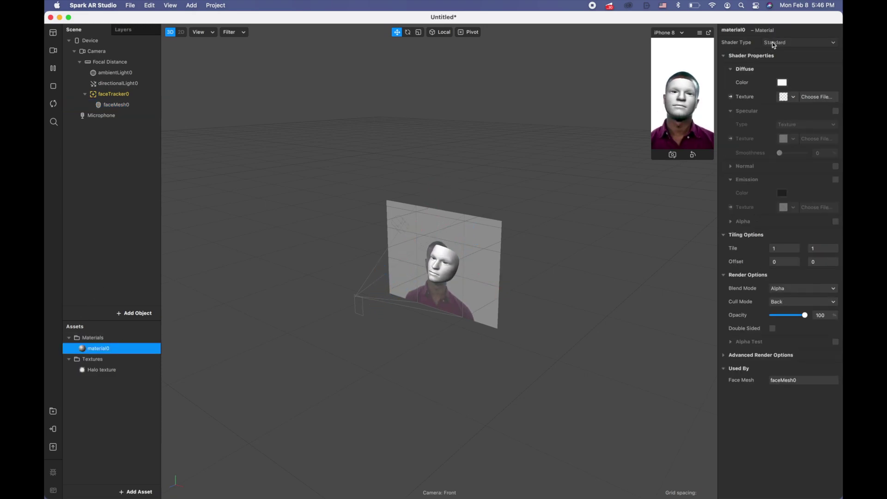
pyautogui.click(774, 43)
pyautogui.click(791, 98)
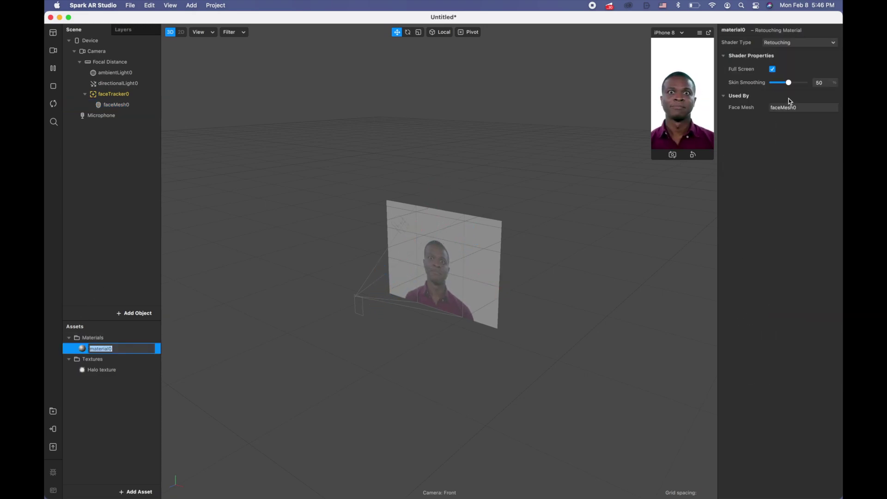
# Switch the preview to the woman's Real-Time Simulation video
pyautogui.click(53, 50)
pyautogui.click(126, 146)
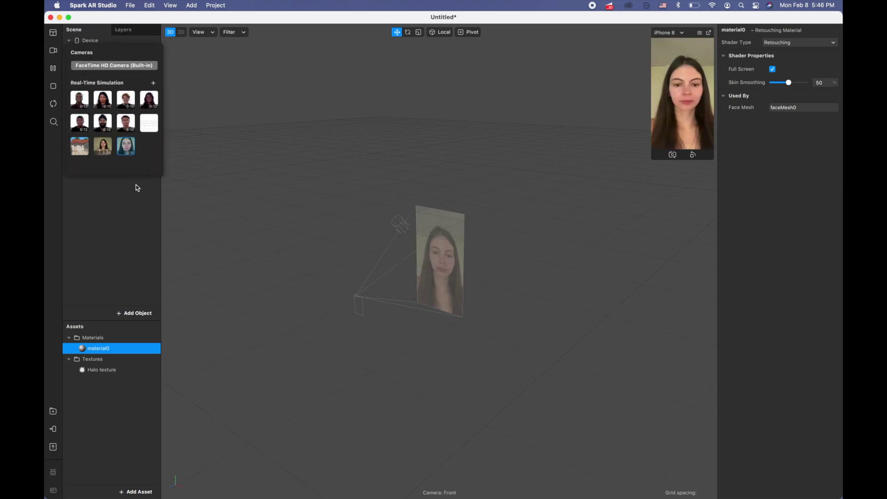
pyautogui.click(137, 187)
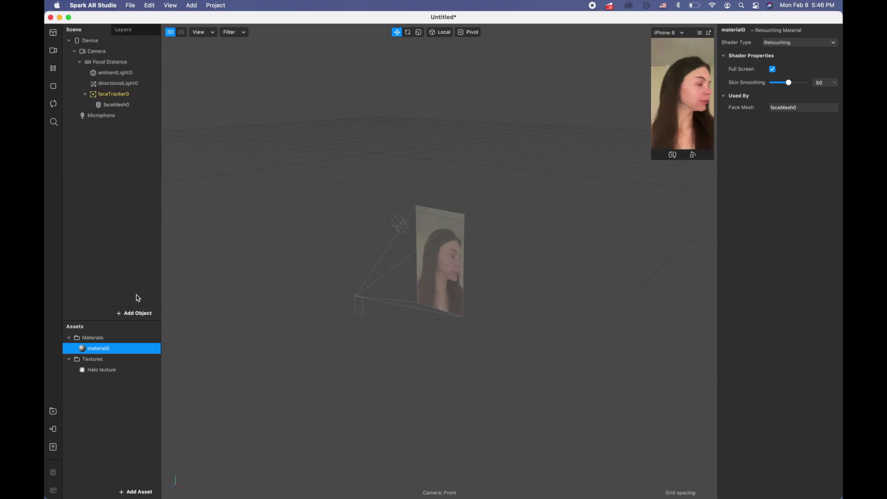
# Add a Particle System and place emitter0 under faceTracker0
pyautogui.click(140, 314)
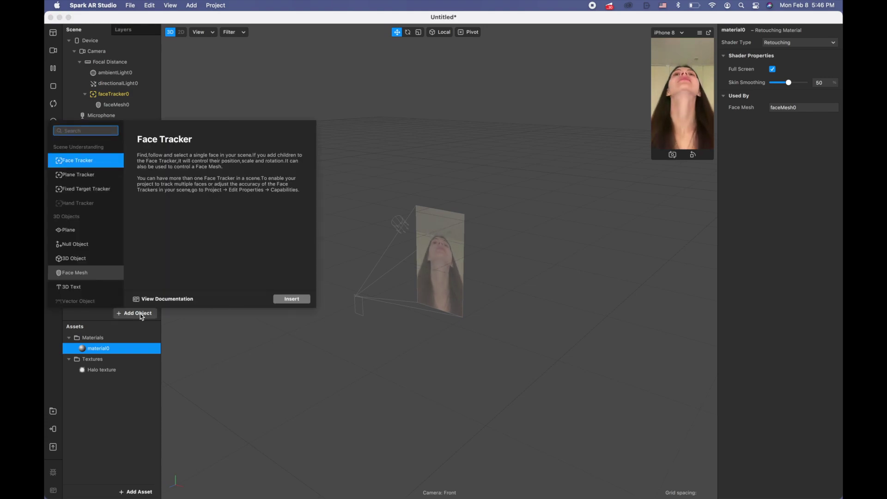
pyautogui.scroll(-10, 108, 254)
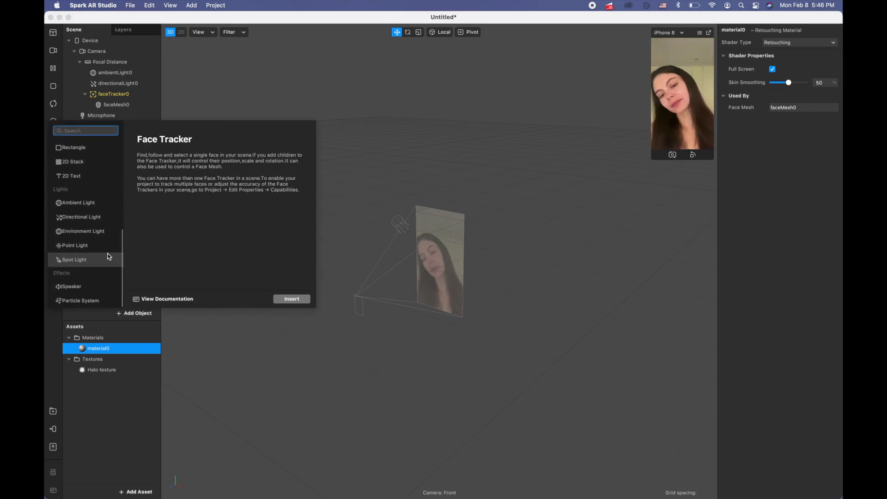
pyautogui.doubleClick(73, 300)
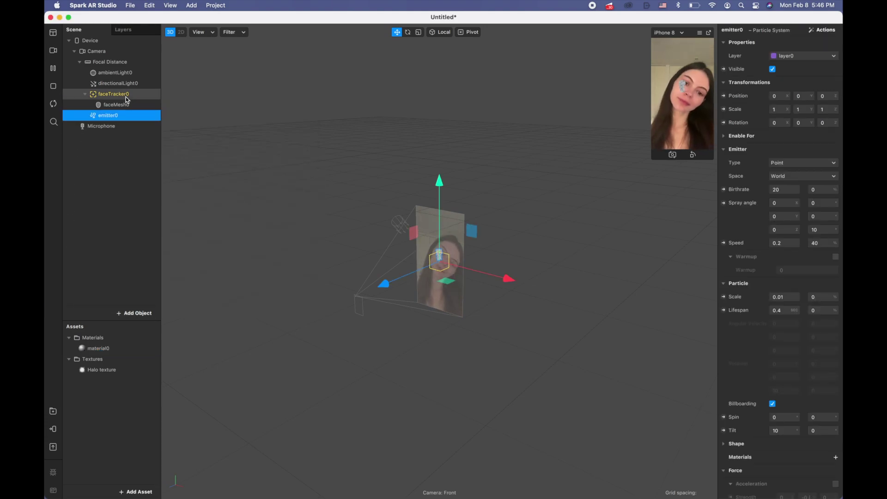
pyautogui.moveTo(125, 116); pyautogui.dragTo(133, 95)
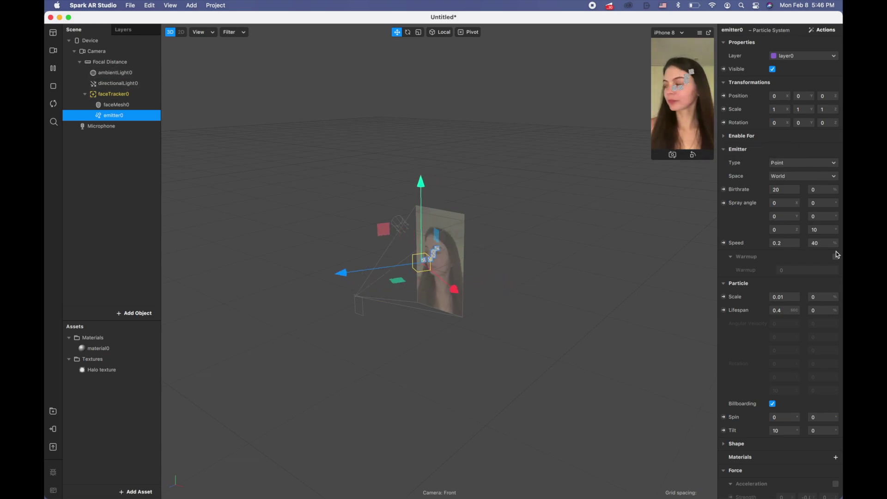
# Create material1 for emitter0 and set its shader to Flat
pyautogui.click(836, 457)
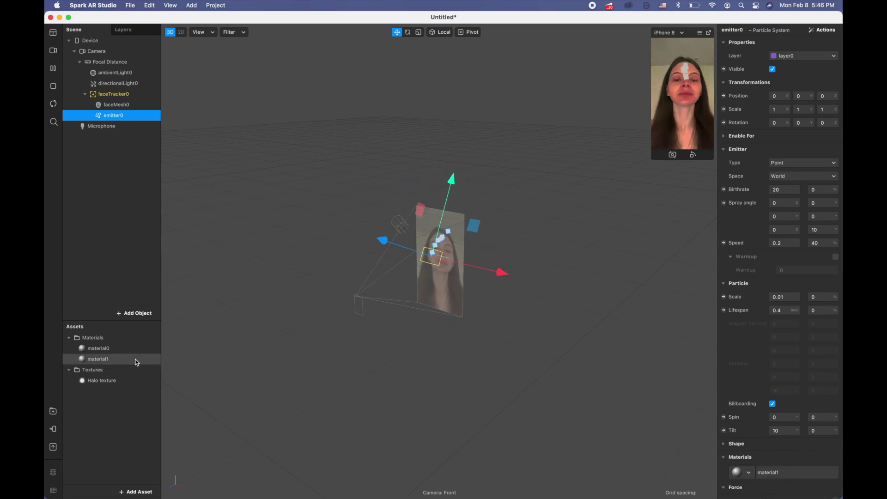
pyautogui.click(107, 358)
pyautogui.click(800, 46)
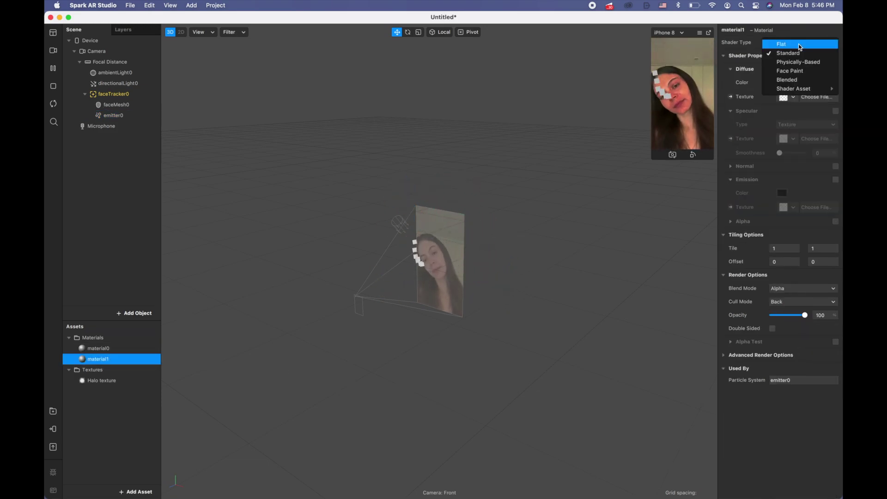
pyautogui.click(800, 45)
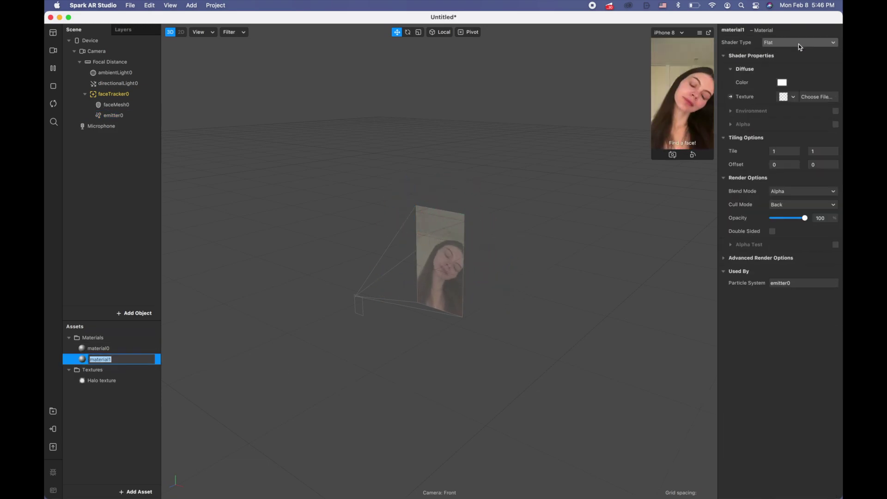
# Apply Halo texture as material1's diffuse texture and enable Alpha Test
pyautogui.click(789, 97)
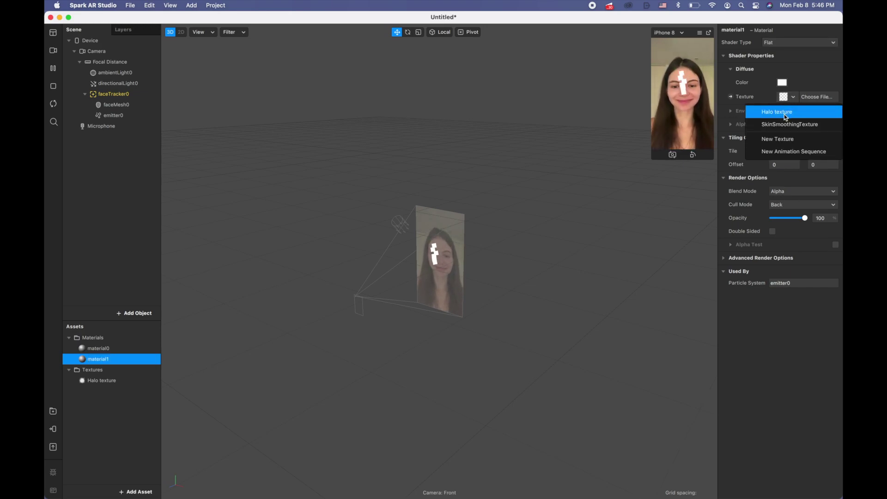
pyautogui.click(783, 113)
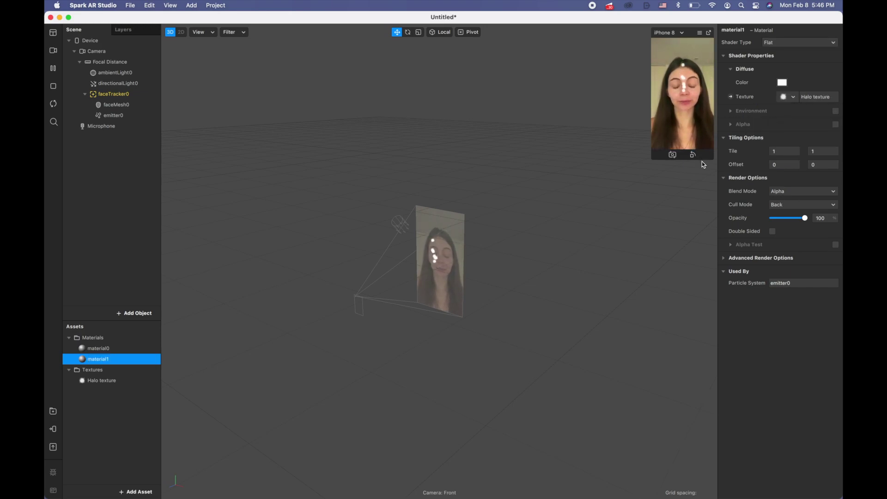
pyautogui.click(835, 245)
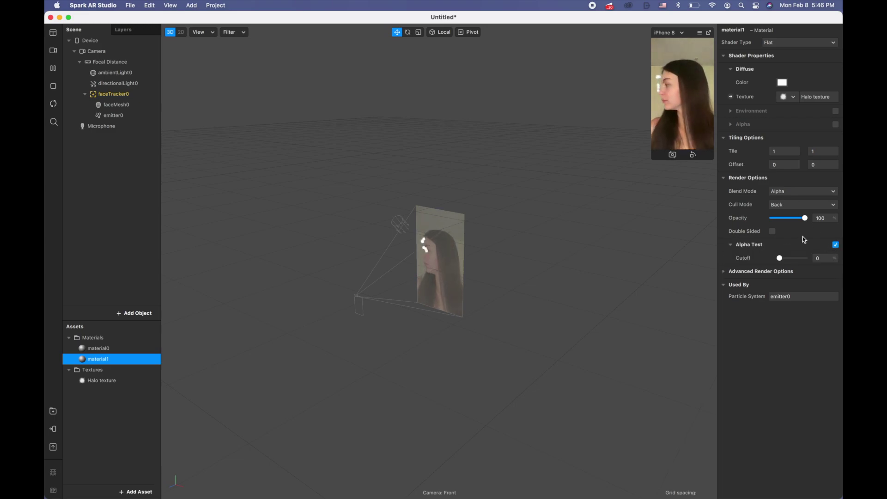
# Set emitter0's Position Y to 0.2 and Z to -0.1
pyautogui.click(122, 116)
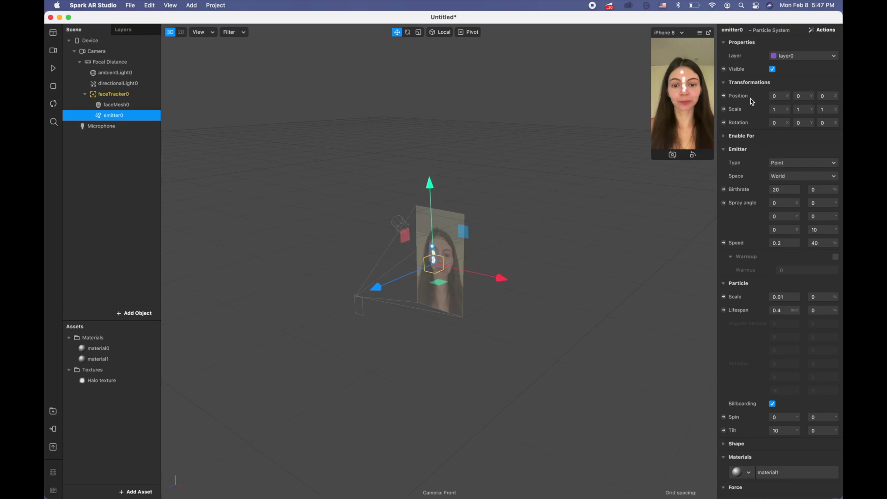
pyautogui.click(805, 94)
pyautogui.click(832, 96)
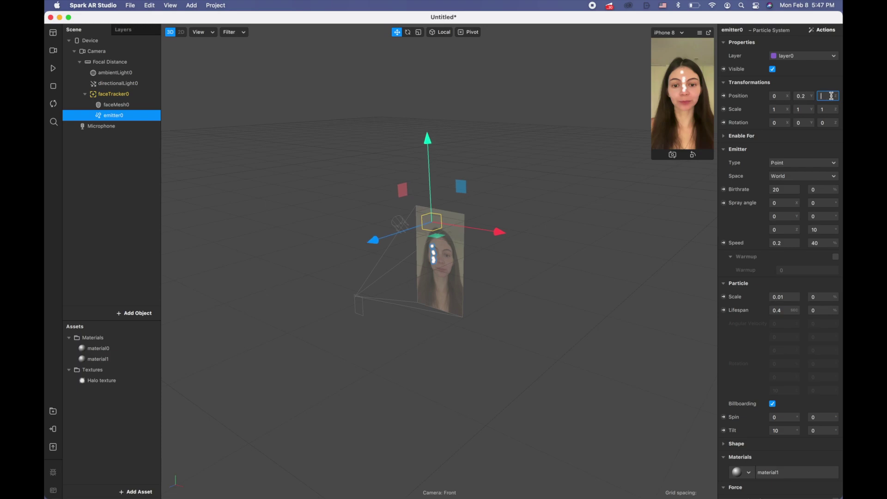
pyautogui.write('-0.1')
pyautogui.press('Return')
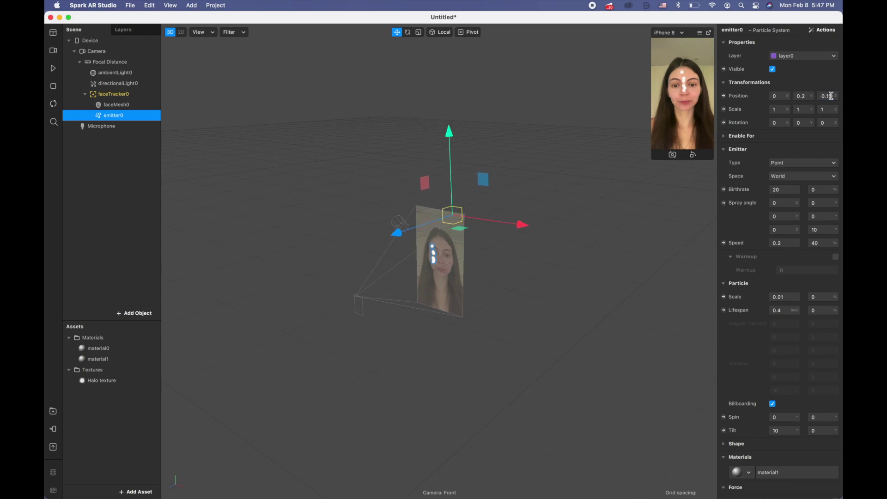
# Correct emitter0's Z position to -0.15 and play the preview
pyautogui.click(821, 95)
pyautogui.write('-')
pyautogui.press('BackSpace')
pyautogui.press('Return')
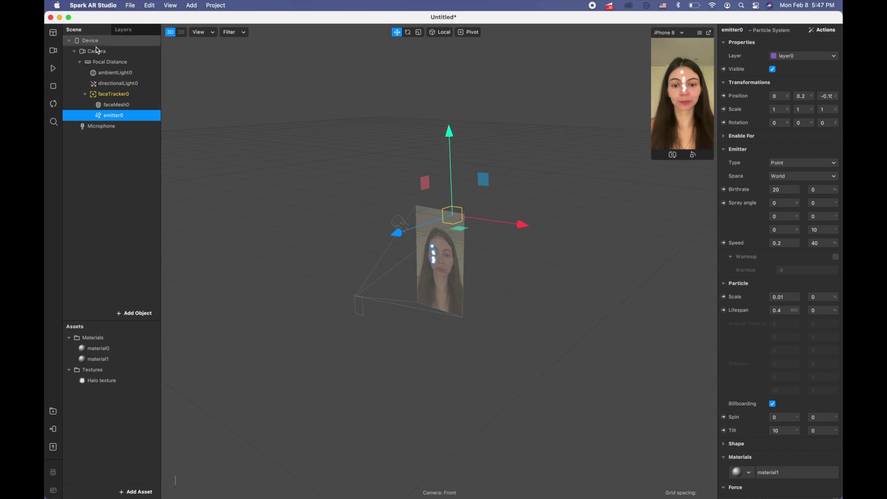
pyautogui.click(53, 69)
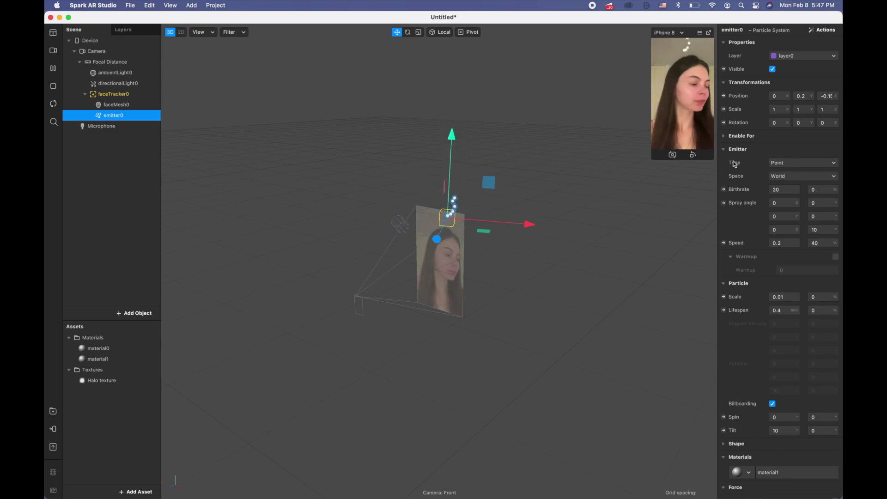
# Make emitter0 a Ring emitter with radius 0.1 and birthrate 1100
pyautogui.click(792, 163)
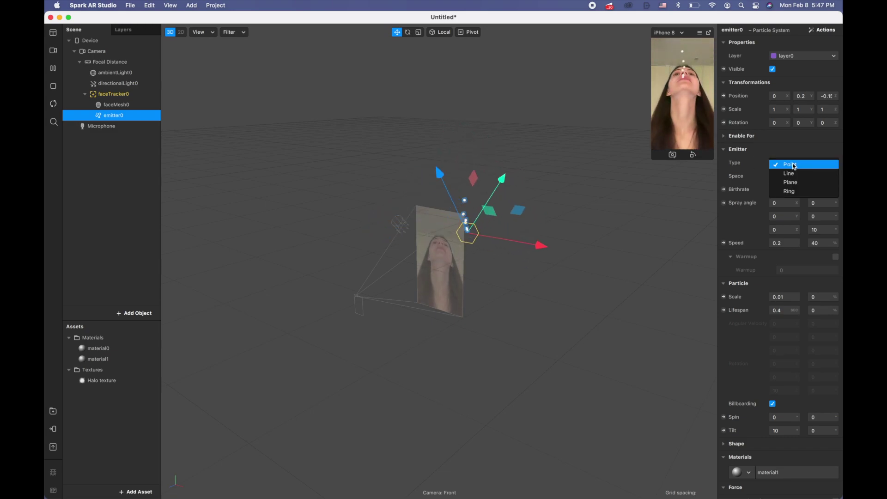
pyautogui.click(791, 190)
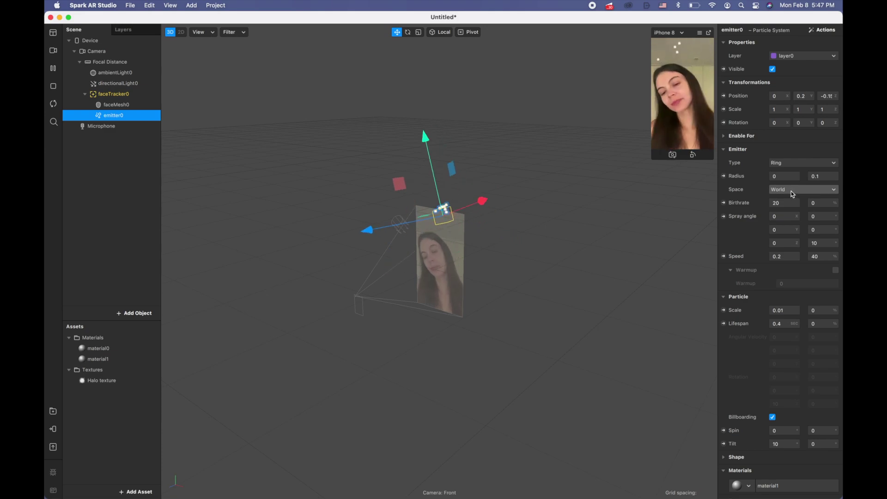
pyautogui.click(784, 176)
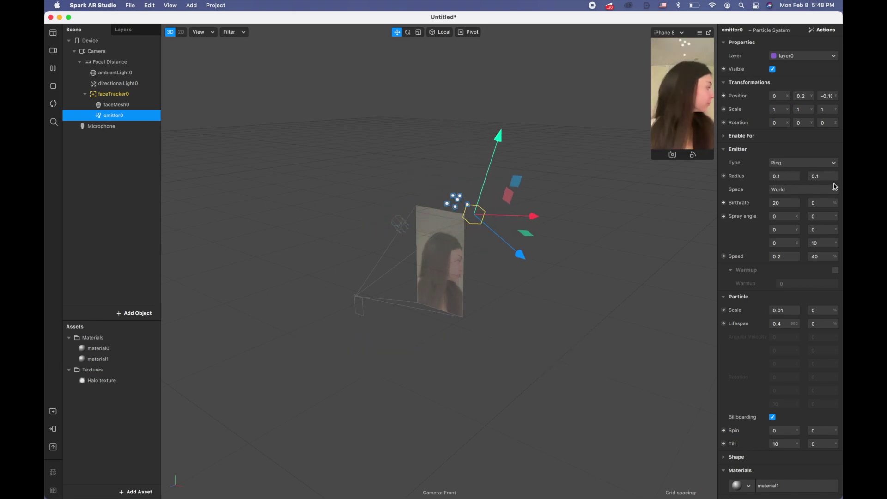
pyautogui.click(787, 203)
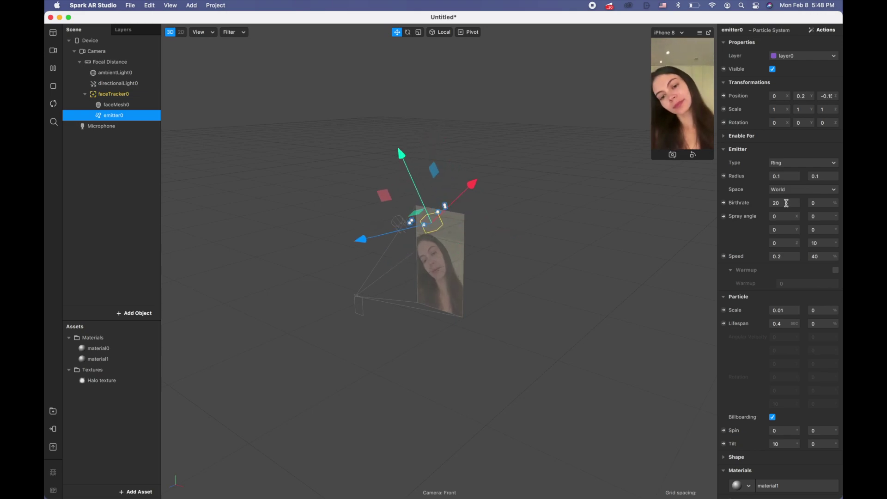
pyautogui.press('BackSpace')
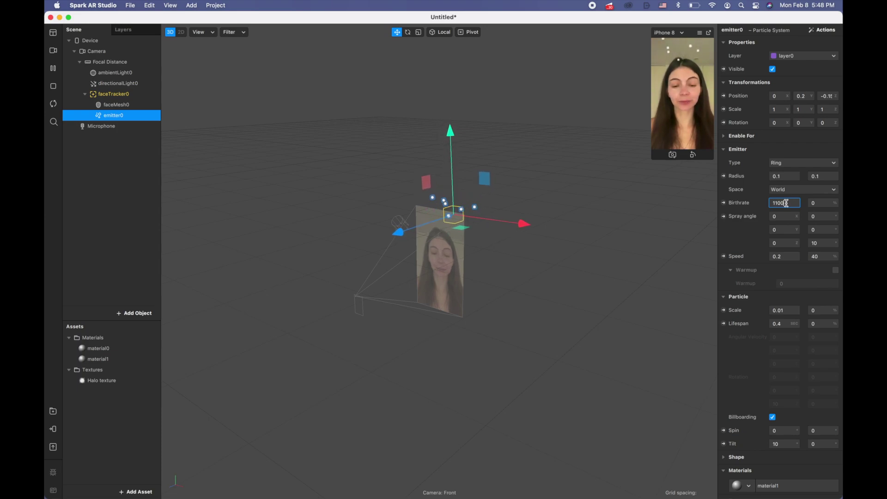
pyautogui.press('Return')
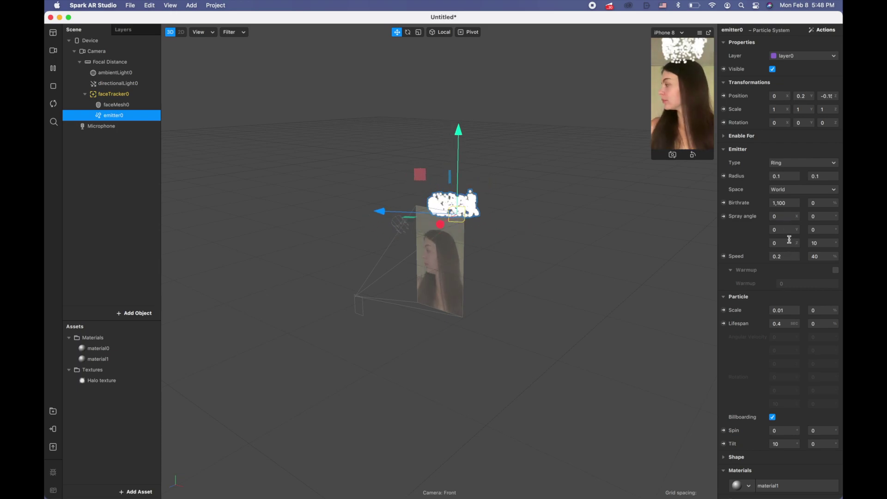
# Set emitter0's last Spray angle value to 0
pyautogui.click(830, 243)
pyautogui.press('BackSpace')
pyautogui.write('0')
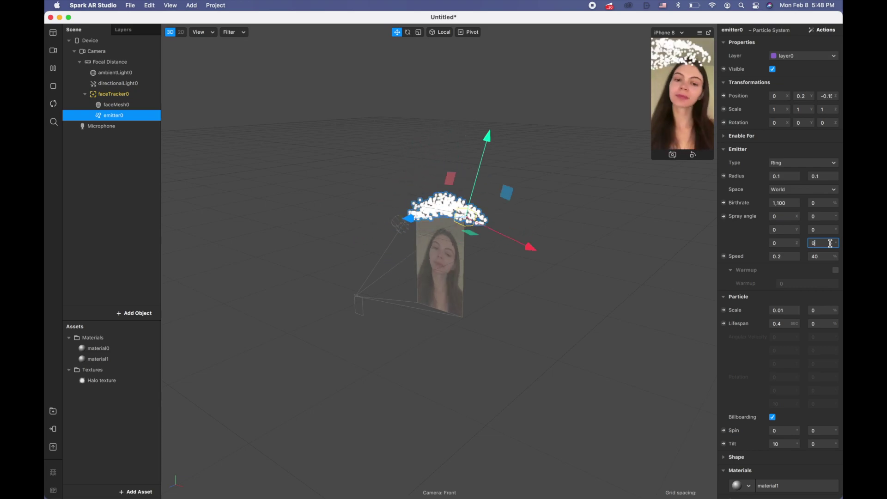
pyautogui.press('Return')
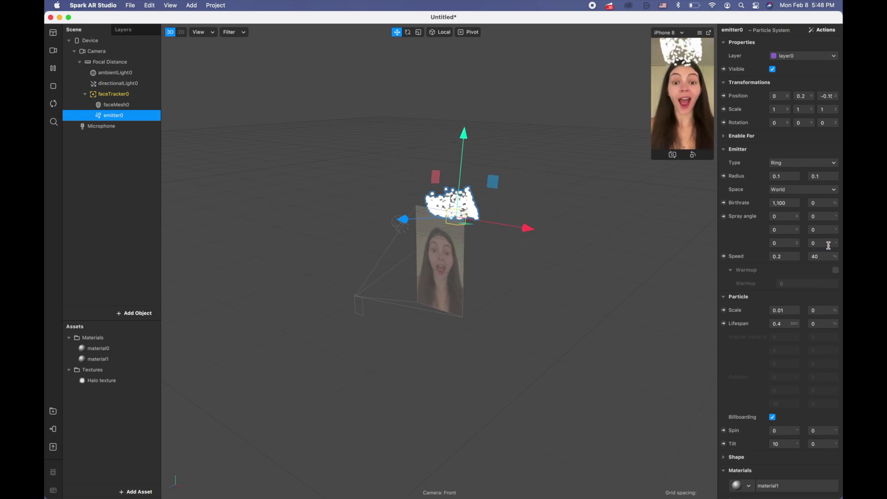
# Set the particle Speed to 0
pyautogui.scroll(-4, 827, 245)
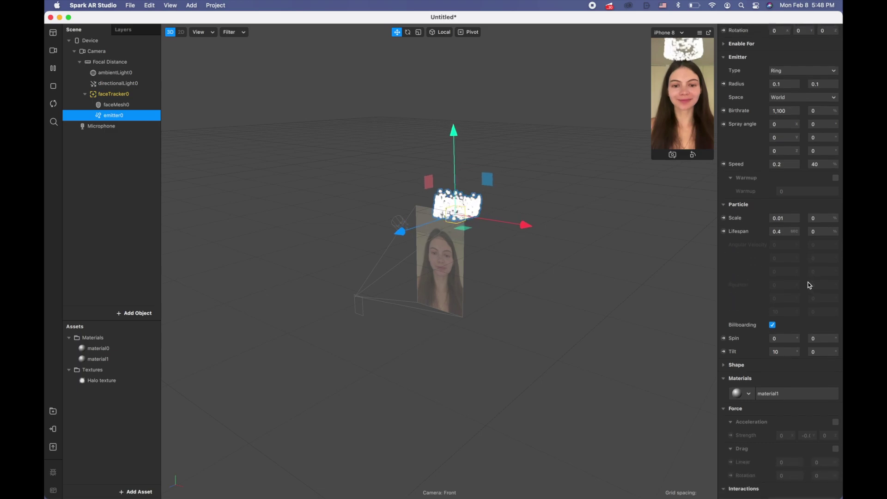
pyautogui.click(784, 155)
pyautogui.press('BackSpace')
pyautogui.press('BackSpace')
pyautogui.press('BackSpace')
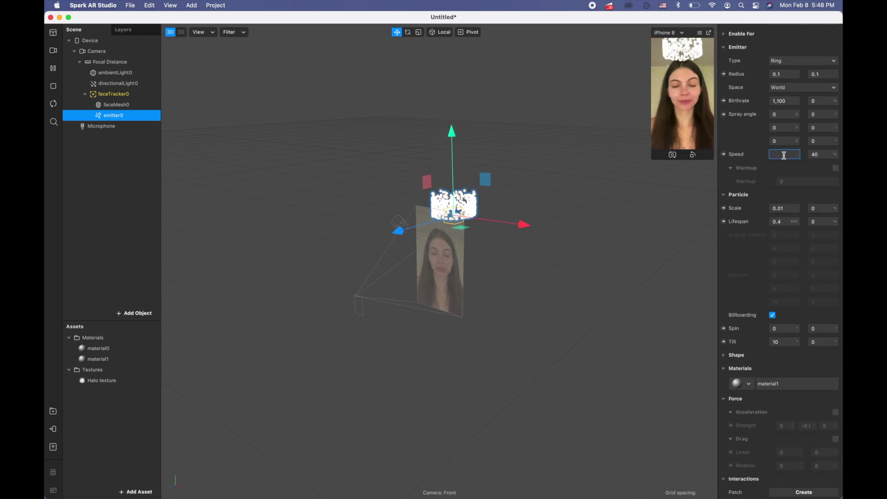
pyautogui.write('0')
pyautogui.press('Return')
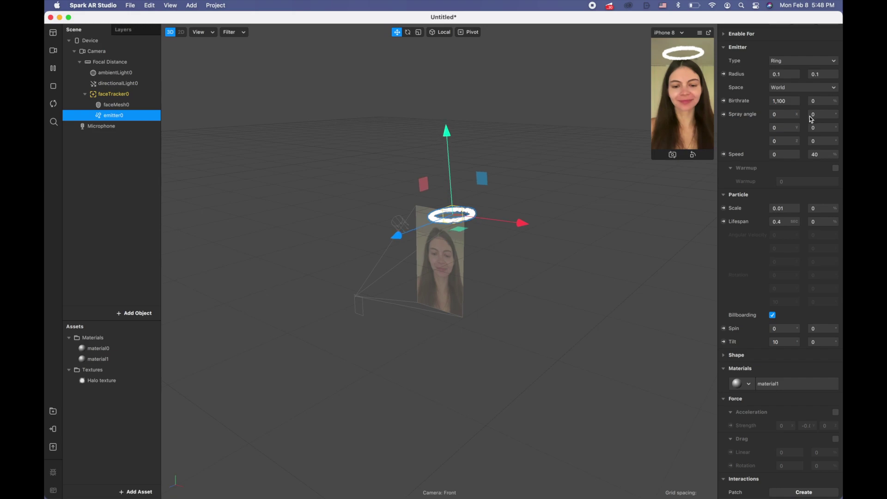
# Set the speed variation to 0 and turn on Warmup
pyautogui.click(820, 155)
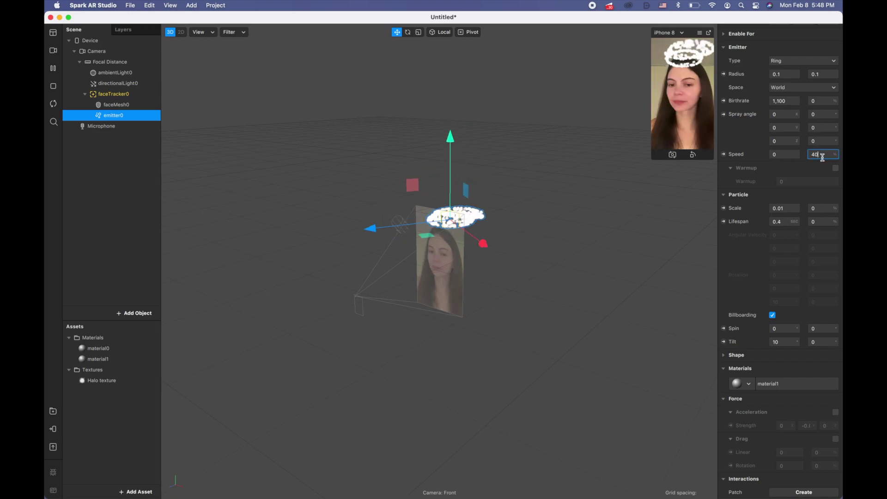
pyautogui.press('BackSpace')
pyautogui.press('BackSpace')
pyautogui.write('0')
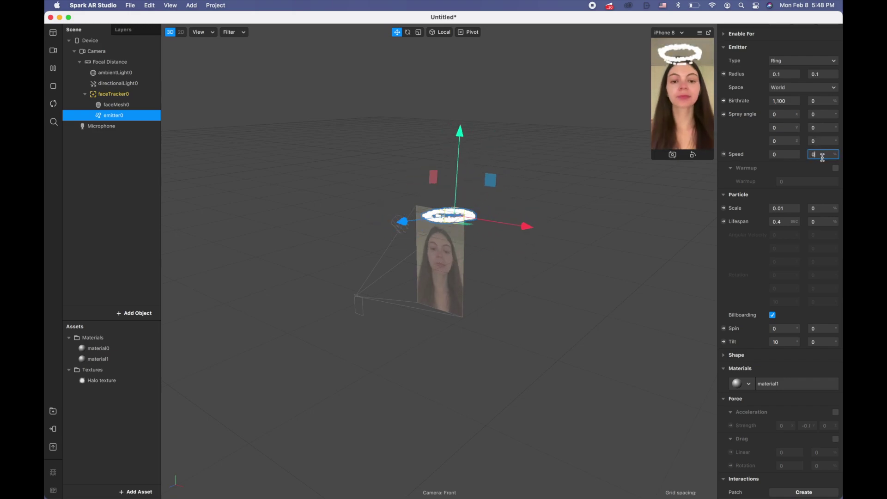
pyautogui.press('Return')
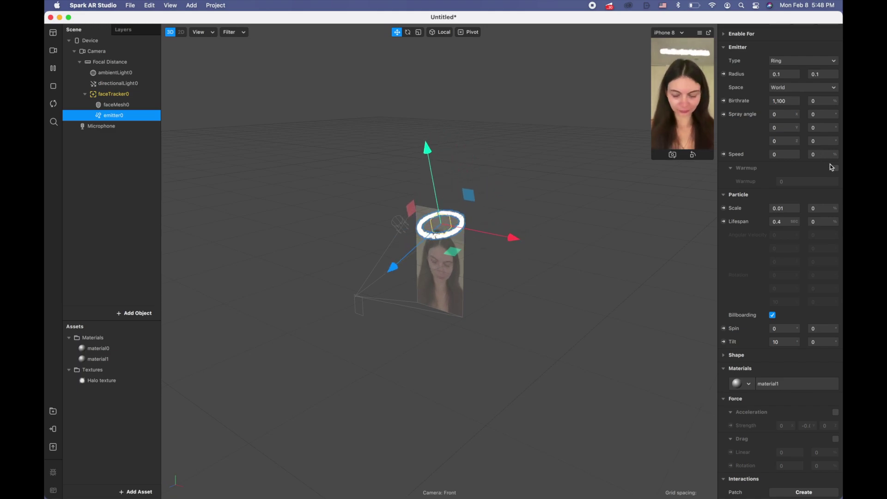
pyautogui.click(836, 168)
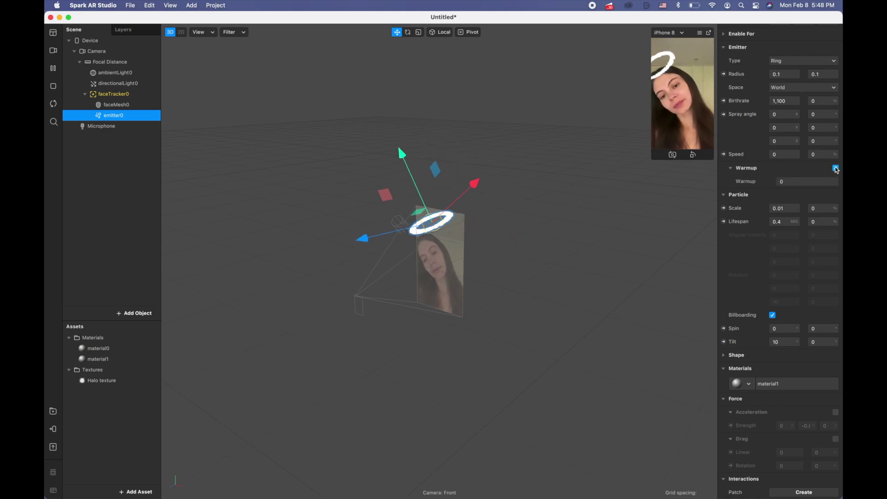
# Set emitter0's Warmup value to 10
pyautogui.click(806, 182)
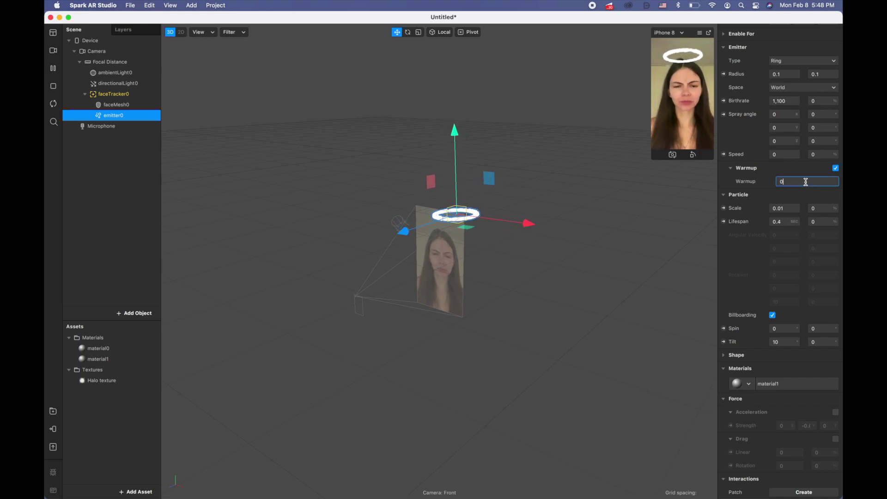
pyautogui.press('BackSpace')
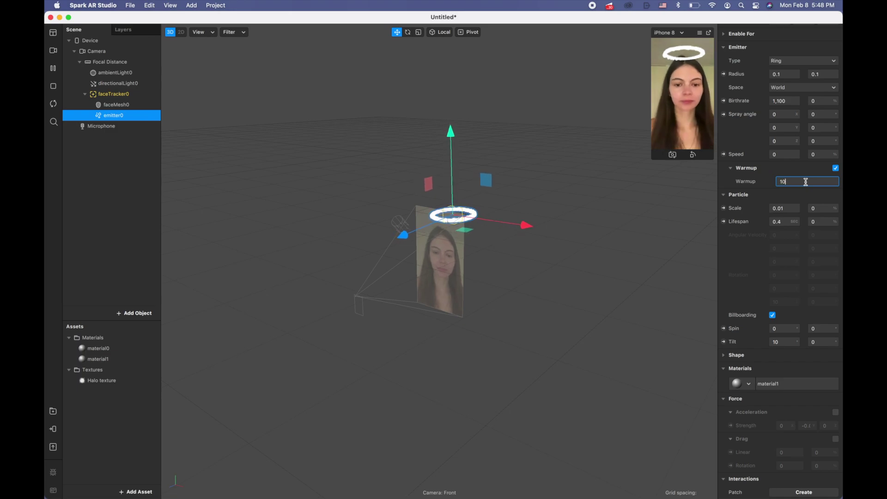
pyautogui.press('Return')
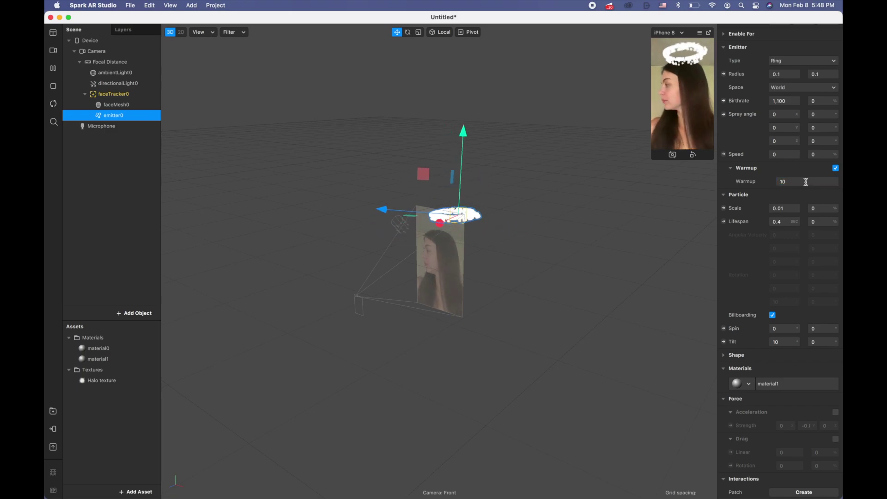
# Set particle scale to 0.02 and lifespan to 0.2 seconds
pyautogui.click(787, 207)
pyautogui.press('BackSpace')
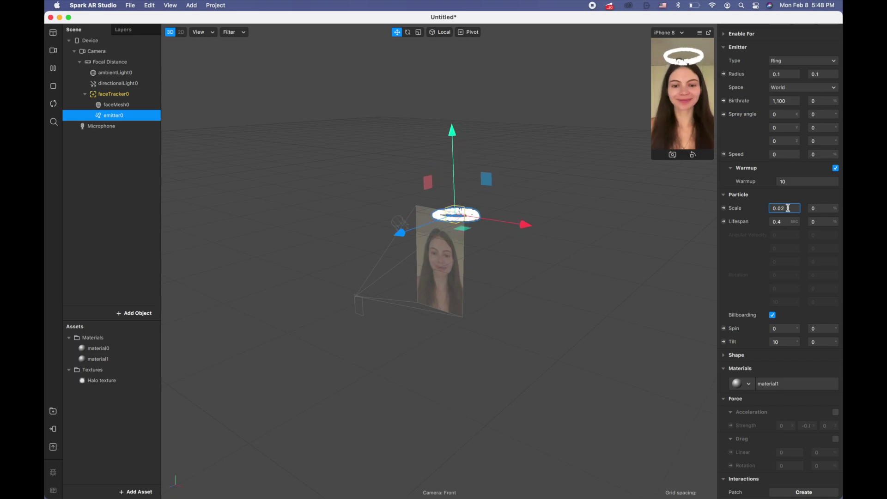
pyautogui.write('2')
pyautogui.press('Return')
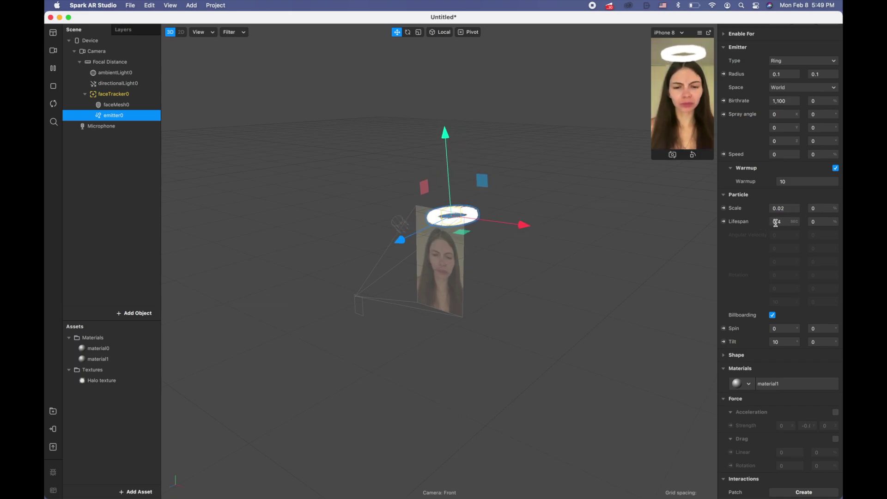
pyautogui.click(792, 225)
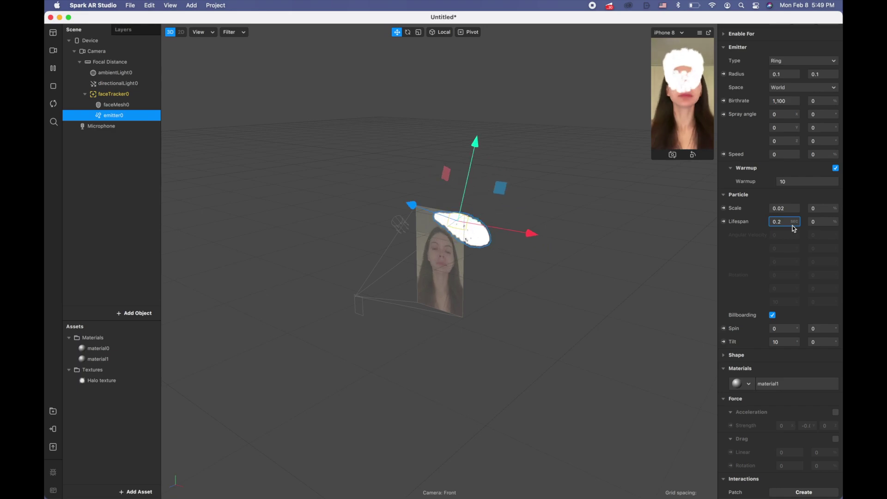
pyautogui.write('2')
pyautogui.press('Return')
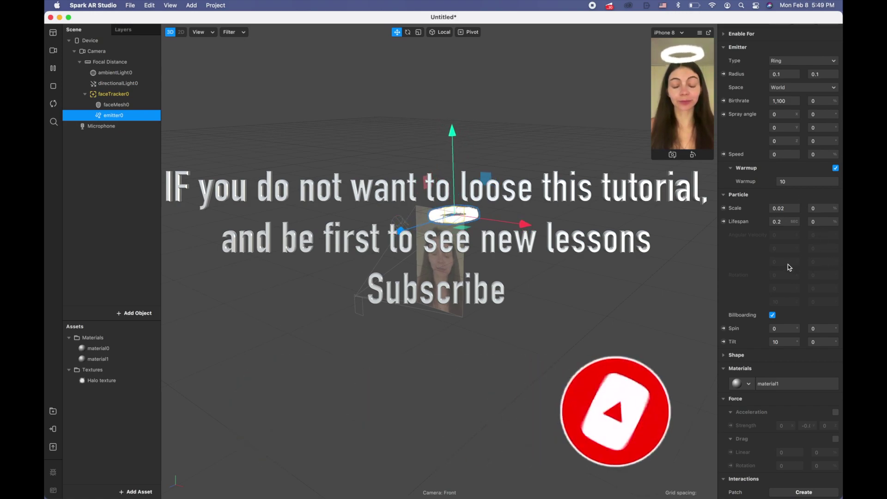
pyautogui.scroll(3, 784, 326)
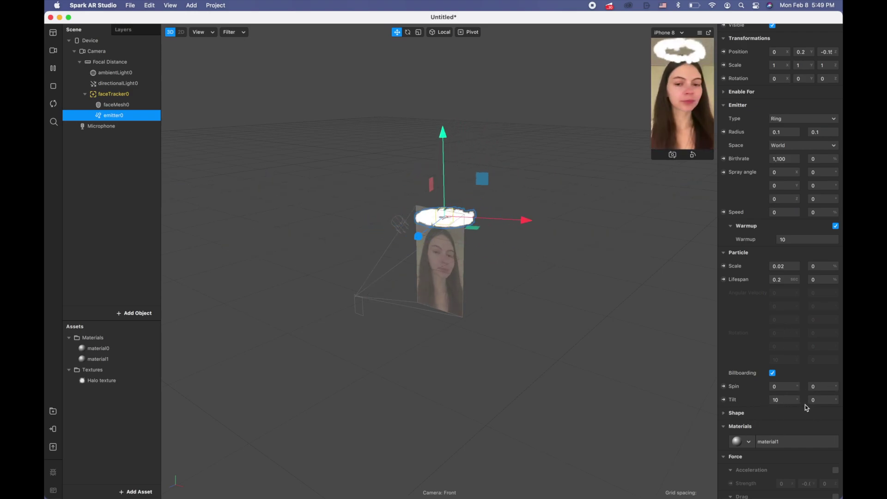
pyautogui.scroll(-3, 824, 399)
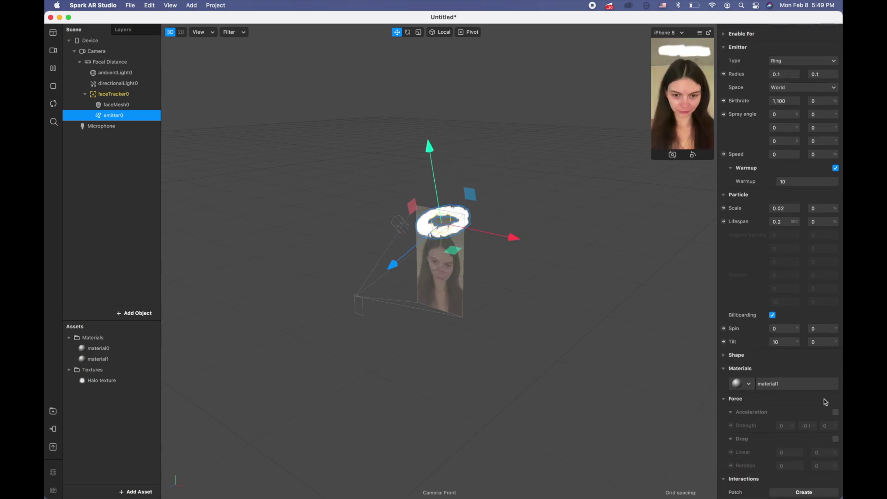